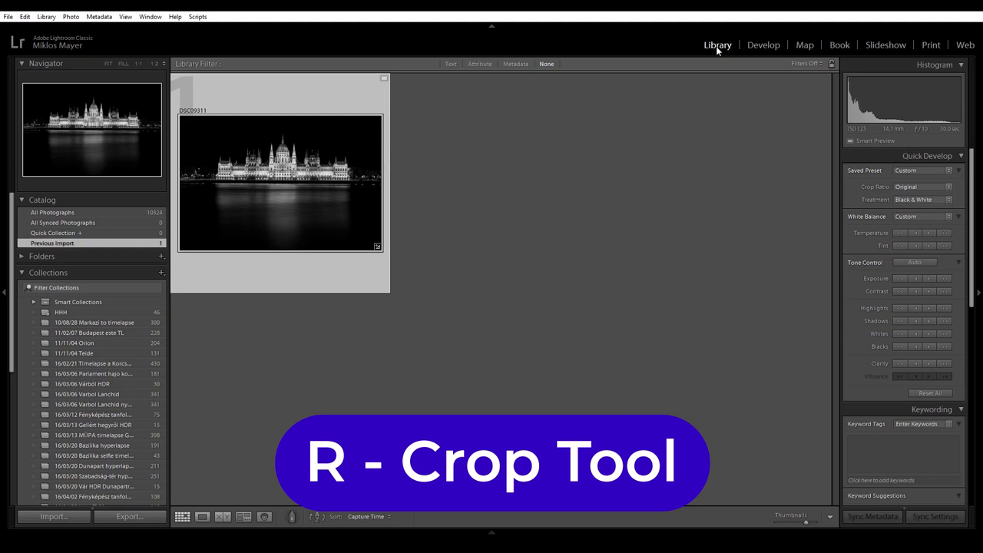
Trim the crop inward from the right and left edges at the original aspect ratio, then apply it
key(r)
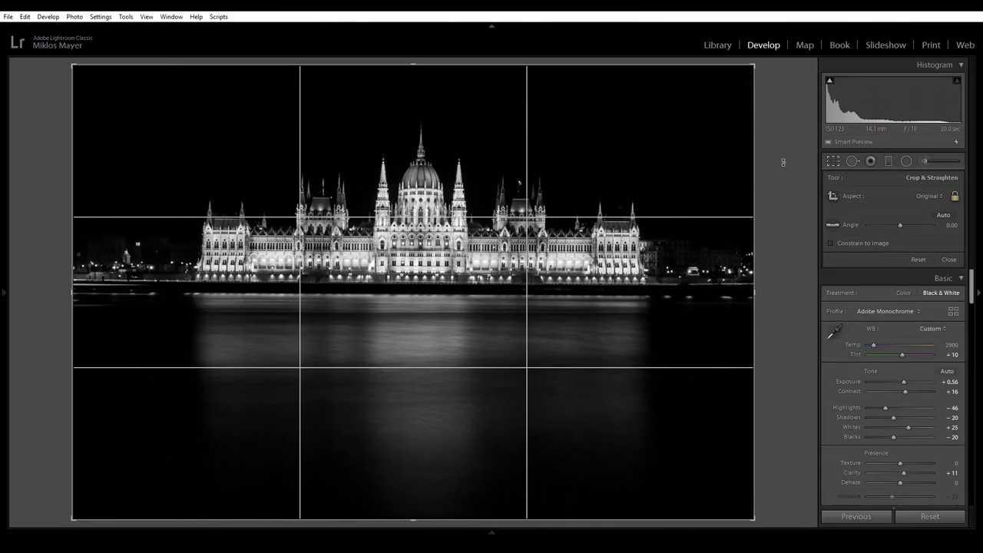
drag(757, 161, 718, 162)
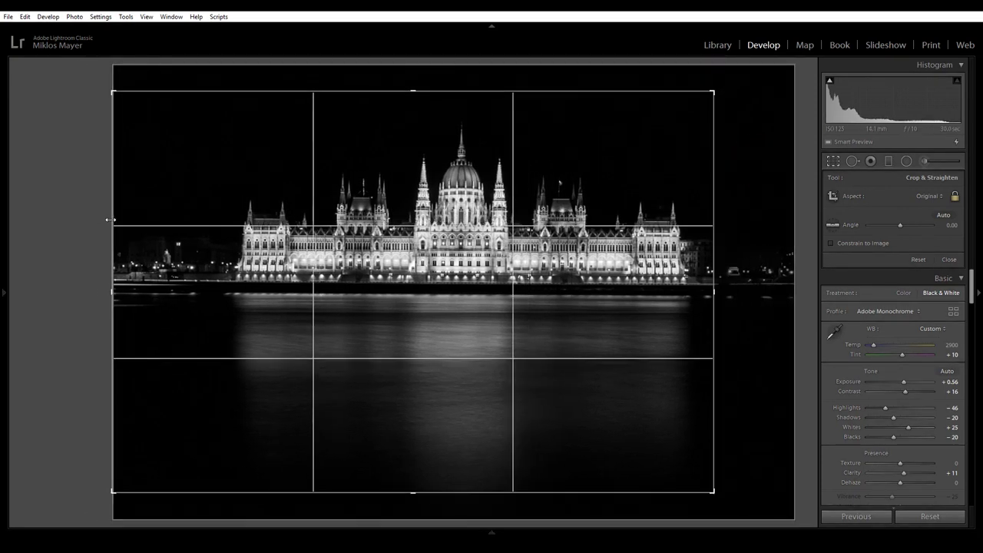
drag(111, 221, 131, 227)
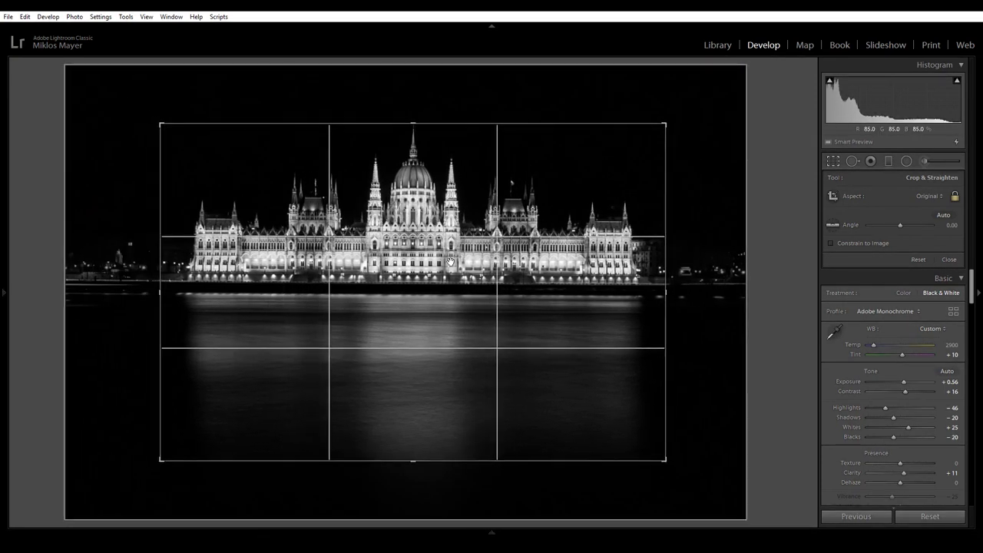
click(465, 263)
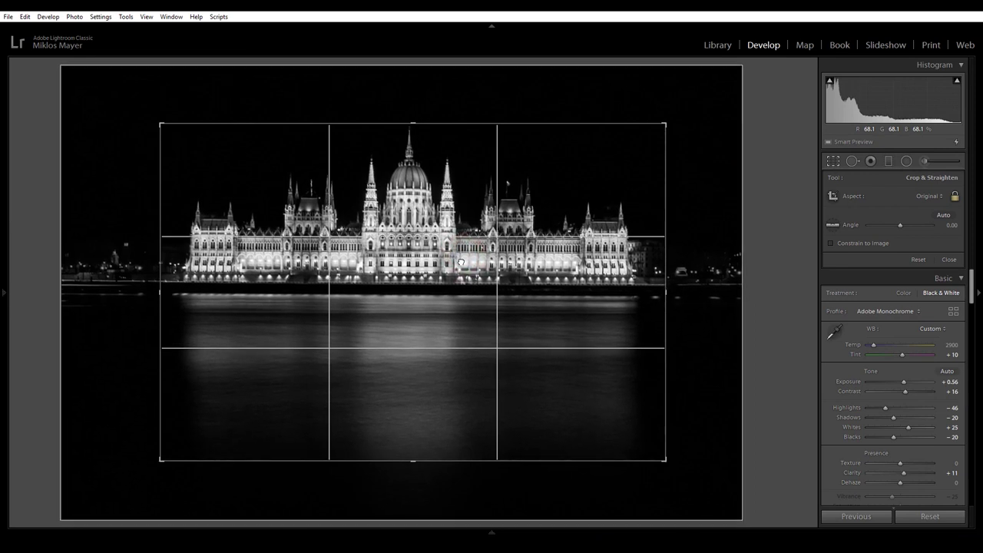
key(Return)
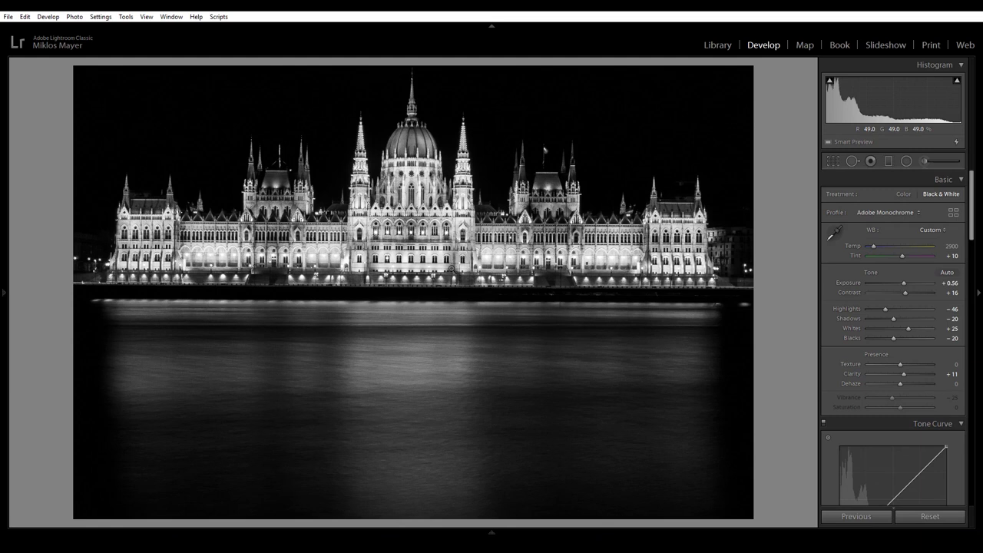
Reopen the crop and leave its aspect ratio unlocked
key(r)
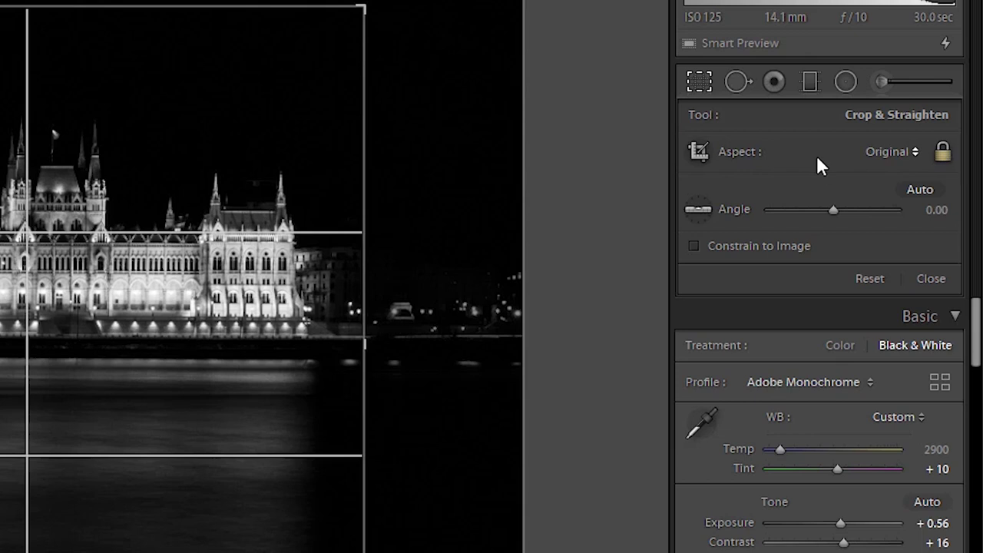
key(a)
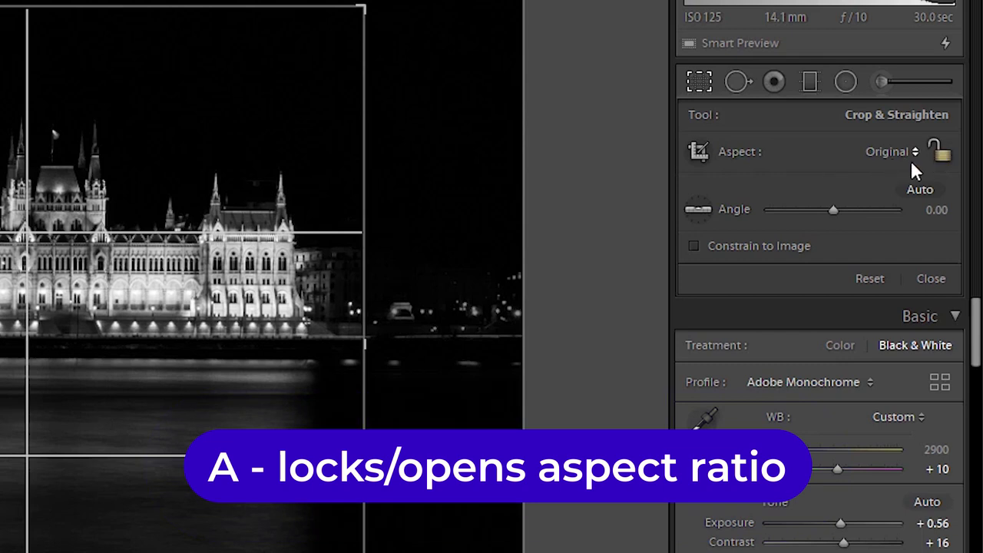
key(a)
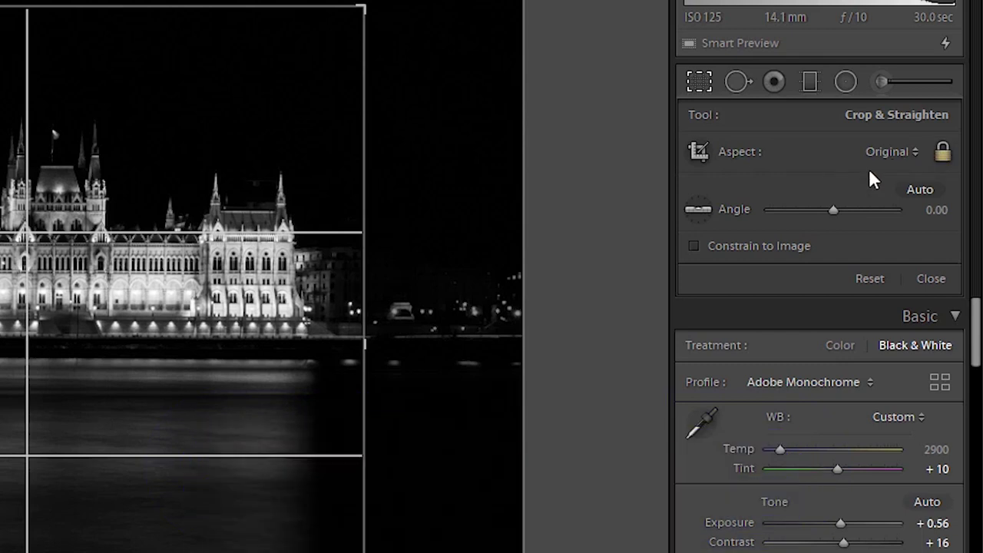
key(a)
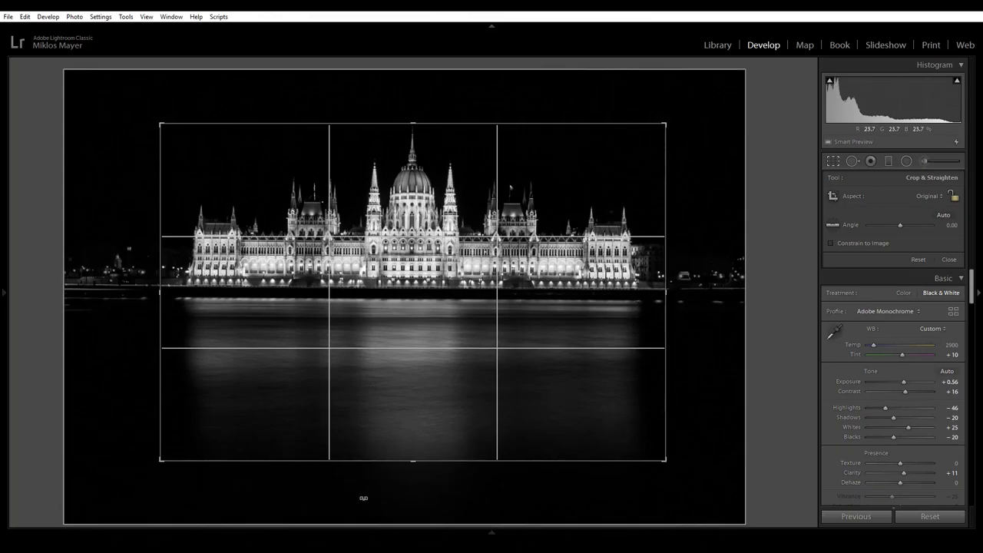
Extend the crop frame outward at the bottom, top, left and right edges
drag(392, 462, 391, 486)
drag(427, 99, 428, 78)
drag(160, 198, 108, 198)
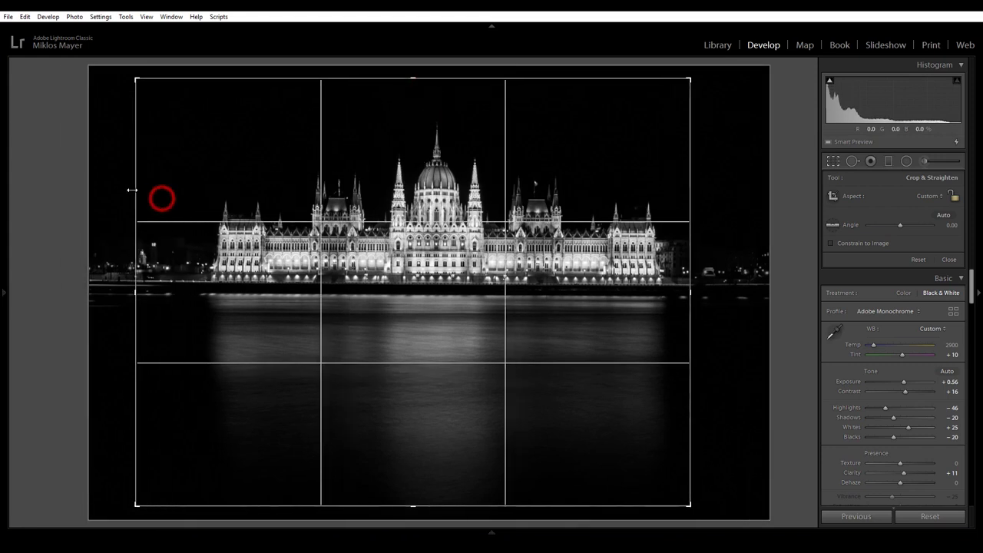
drag(695, 191, 717, 197)
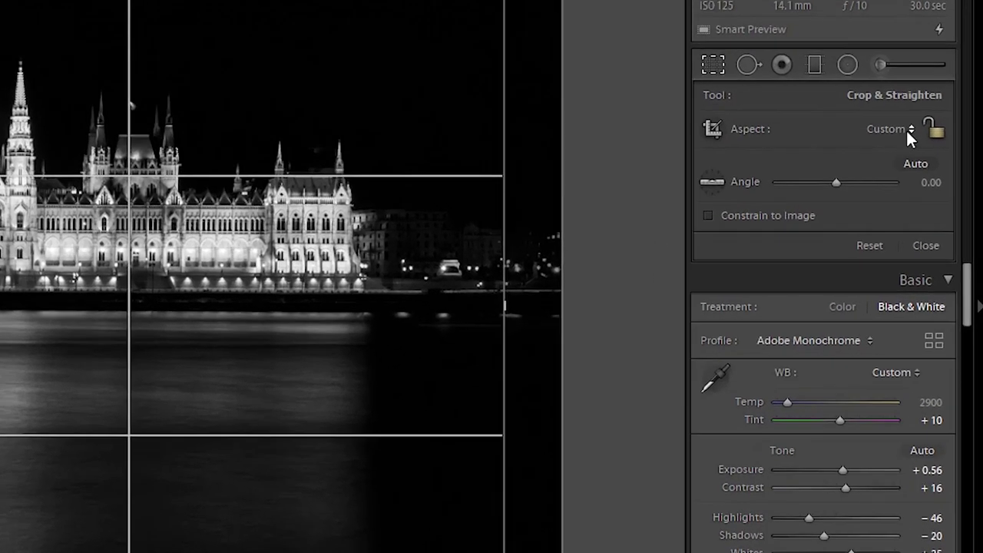
Set the crop to a 16 x 9 ratio, nudge the photo within the frame, and apply it
click(931, 175)
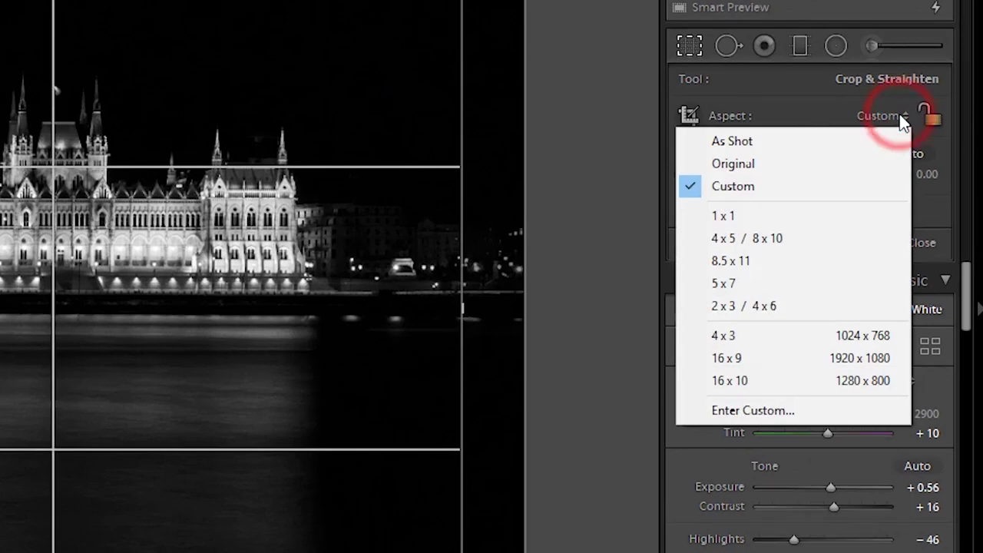
click(773, 358)
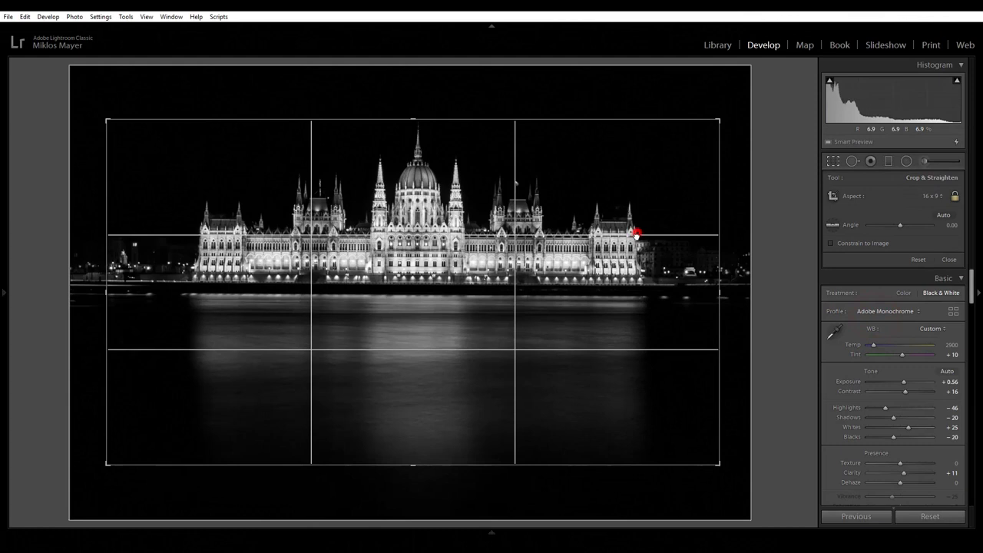
drag(637, 233, 630, 244)
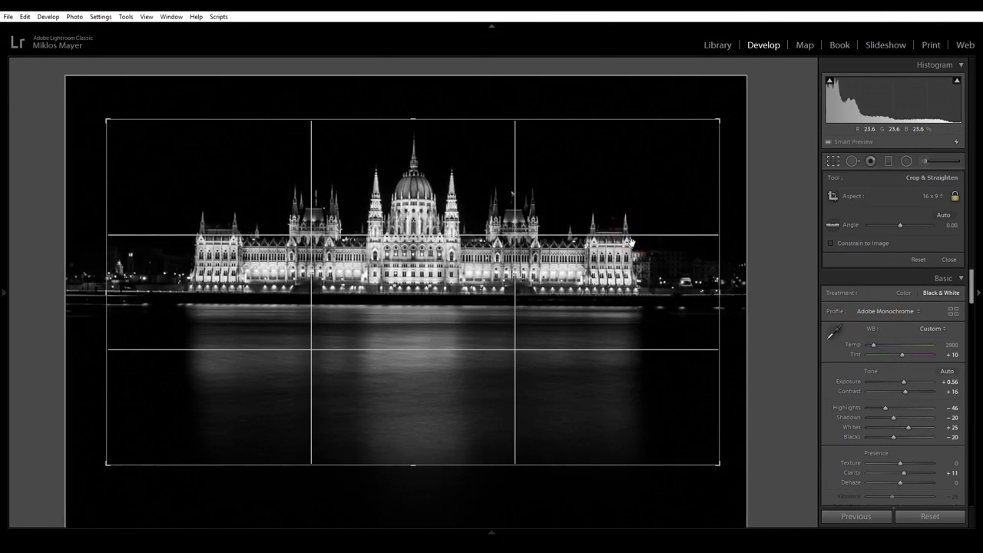
key(Return)
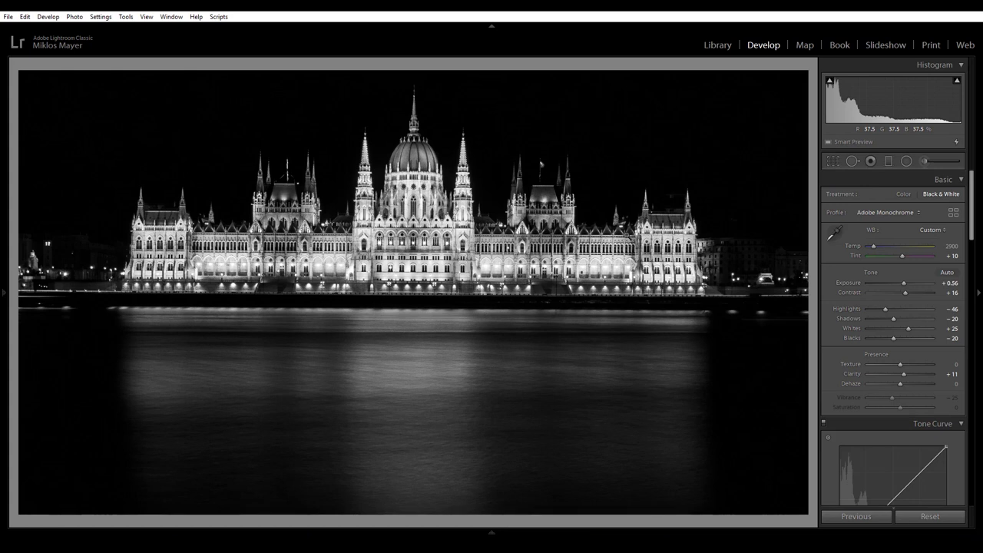
key(r)
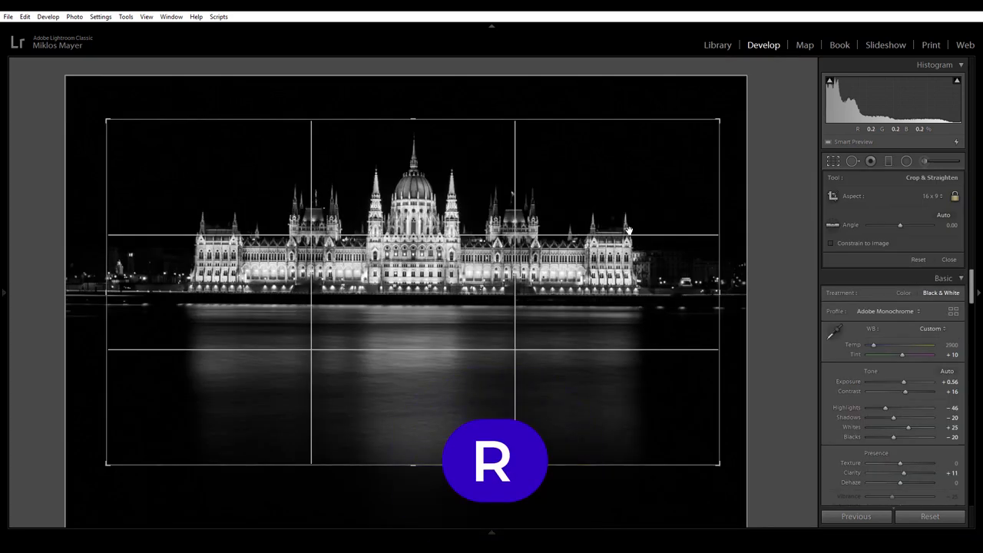
Pull the crop's right side in, then shrink it evenly from both sides with Alt
drag(719, 206, 712, 206)
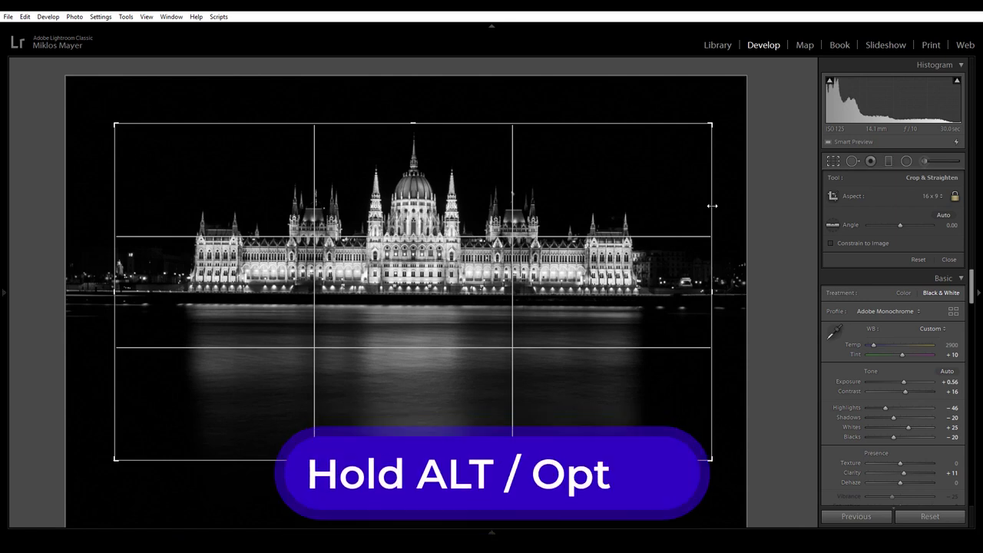
key(alt)
mouse_move(711, 206)
mouse_down()
mouse_move(587, 230)
mouse_move(706, 204)
mouse_up()
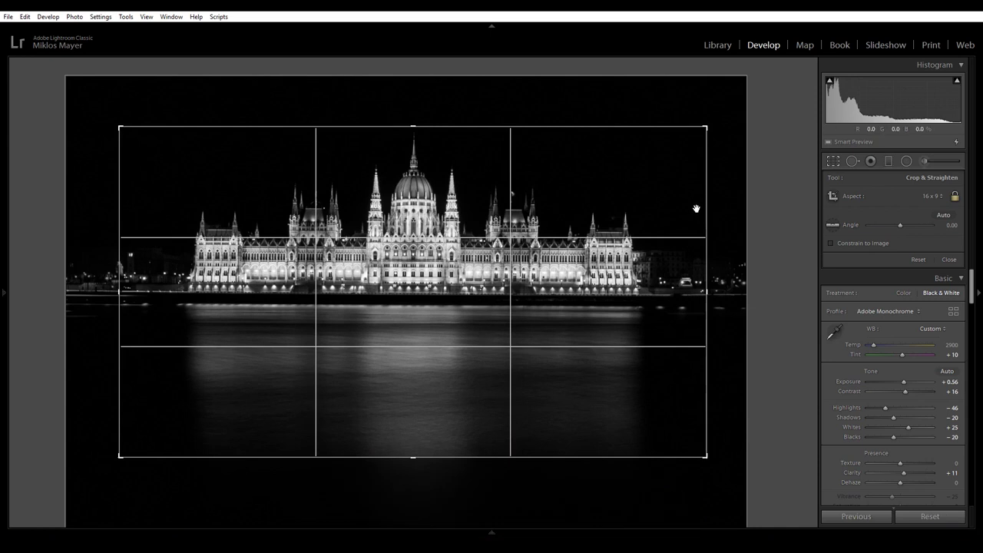
Unlock the aspect ratio, shrink the crop evenly top/bottom and left/right, and apply it
key(a)
mouse_move(645, 126)
mouse_down()
mouse_move(643, 194)
mouse_move(641, 123)
mouse_up()
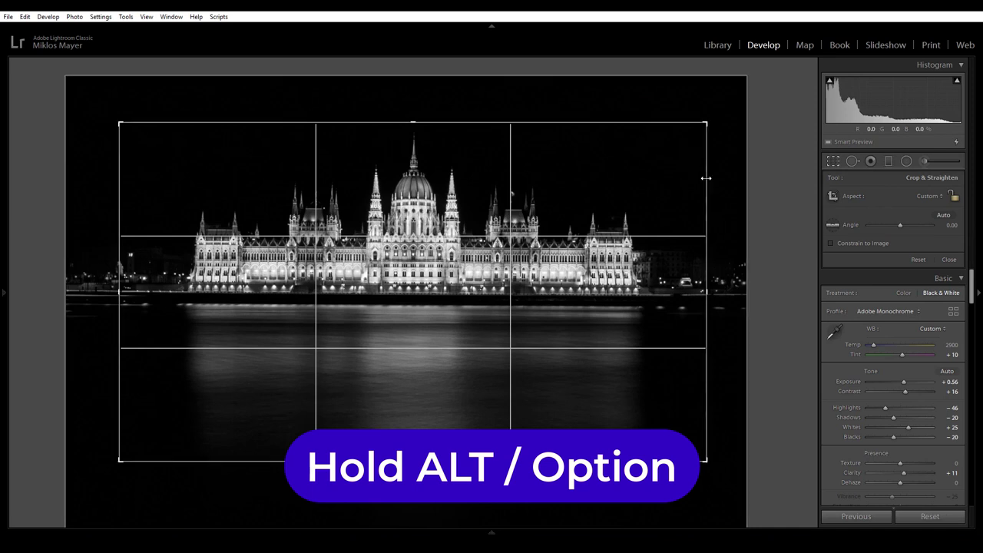
mouse_move(704, 178)
mouse_down()
mouse_move(612, 180)
mouse_move(688, 188)
mouse_up()
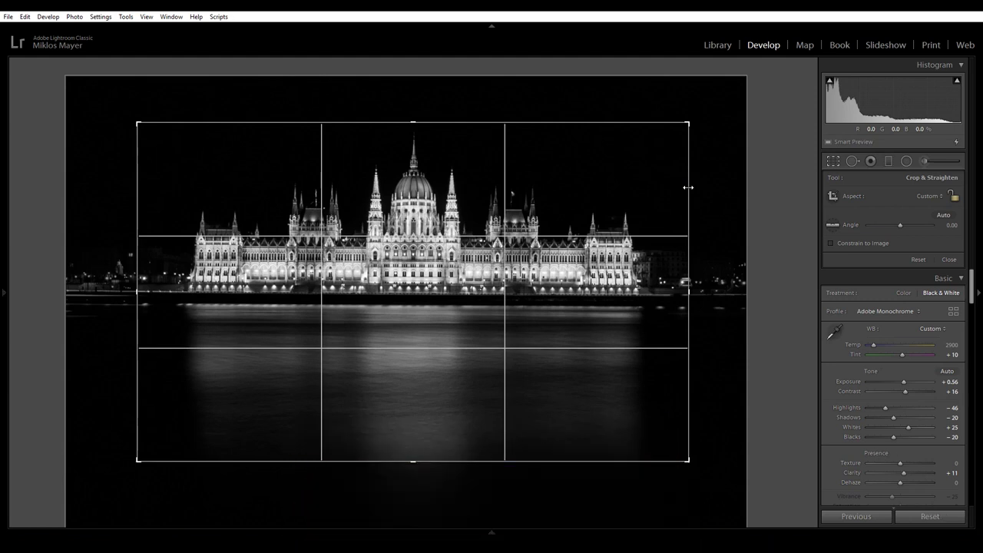
key(Return)
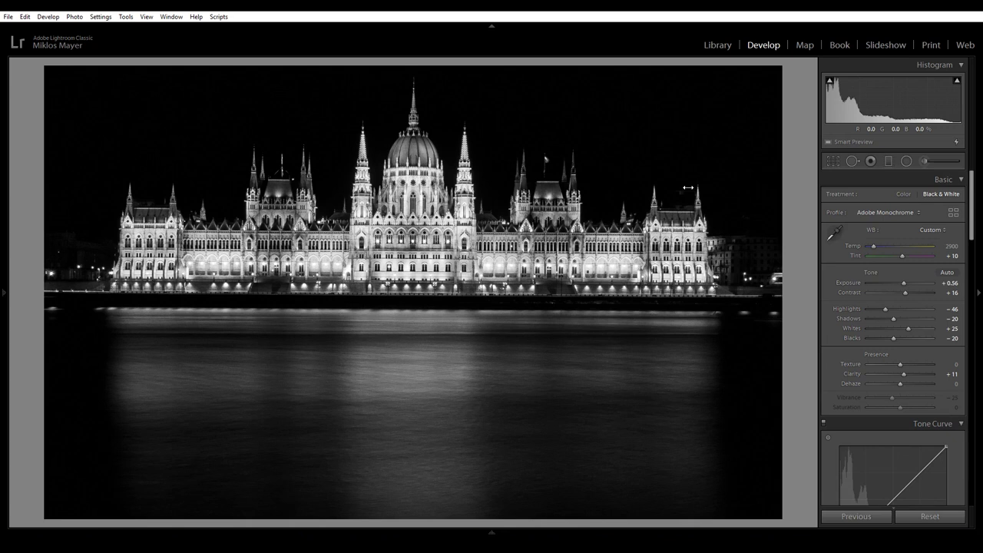
key(r)
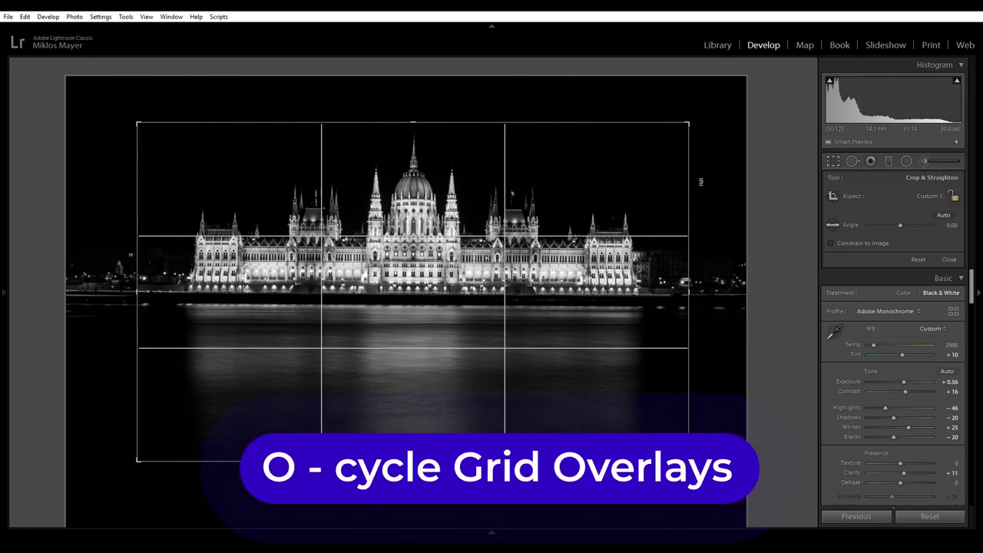
Cycle the crop guide overlay through diagonal and triangle to the golden spiral
key(o)
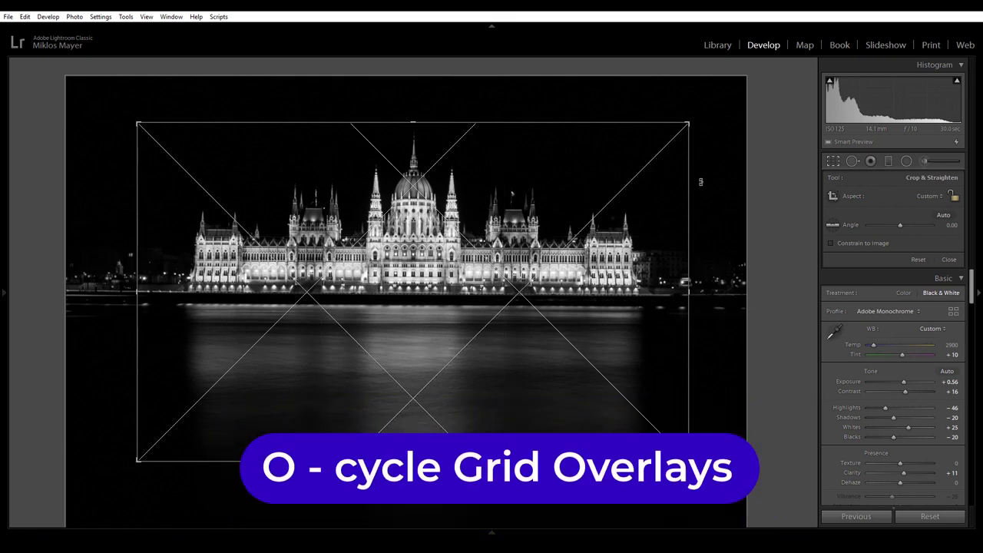
key(o)
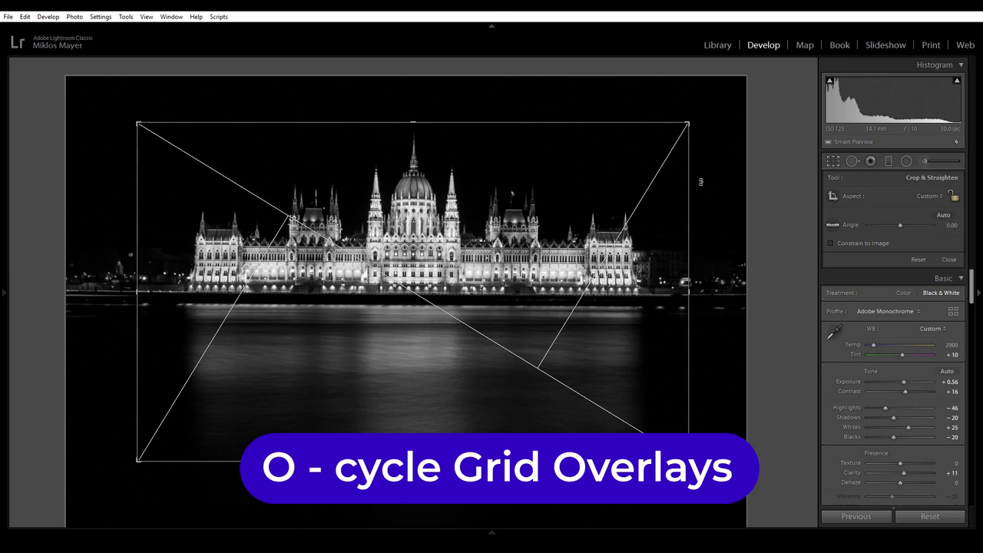
key(o)
key(o)
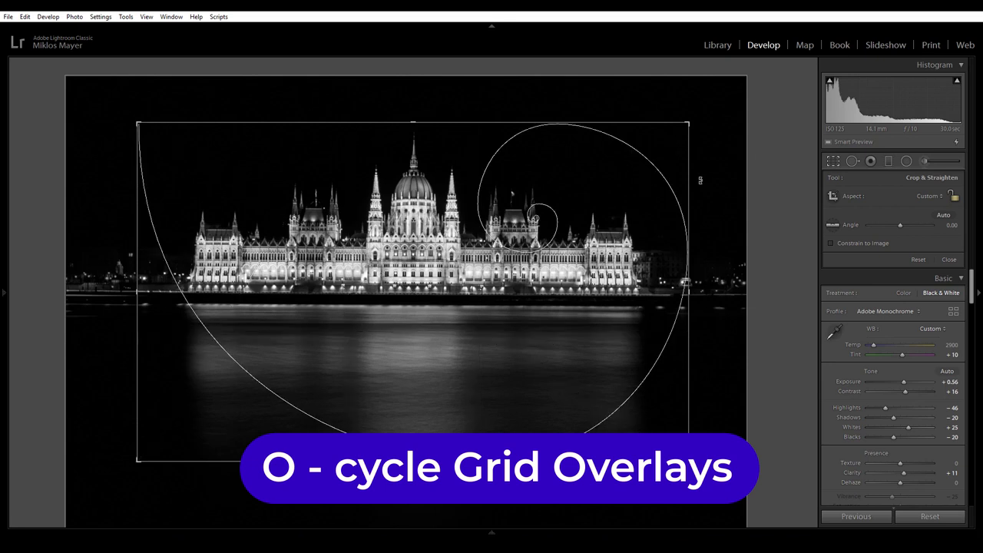
key(o)
key(o)
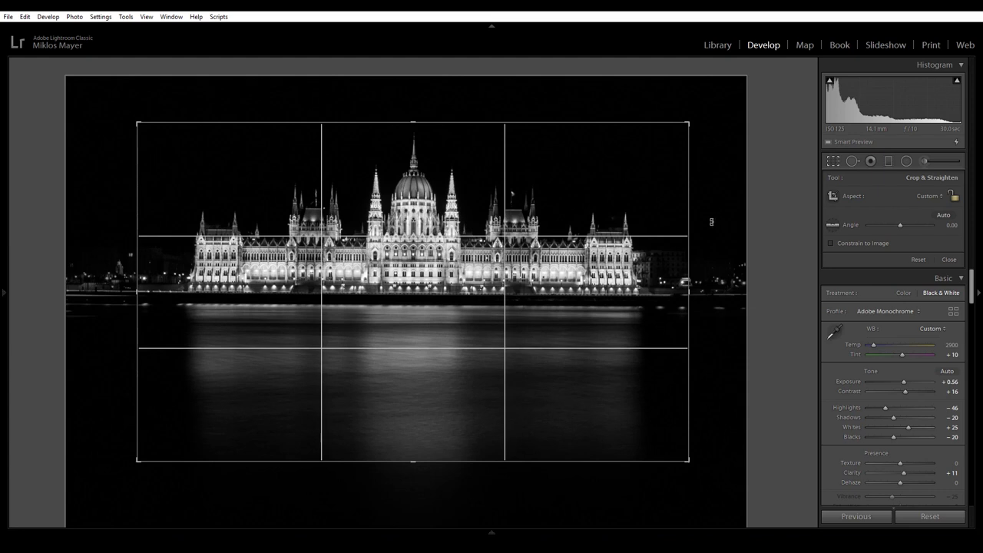
Rotate the photo about −0.25° to level the horizon, then switch to the Library grid
click(697, 474)
mouse_move(697, 474)
mouse_down()
mouse_move(708, 465)
mouse_move(697, 479)
mouse_move(706, 477)
mouse_up()
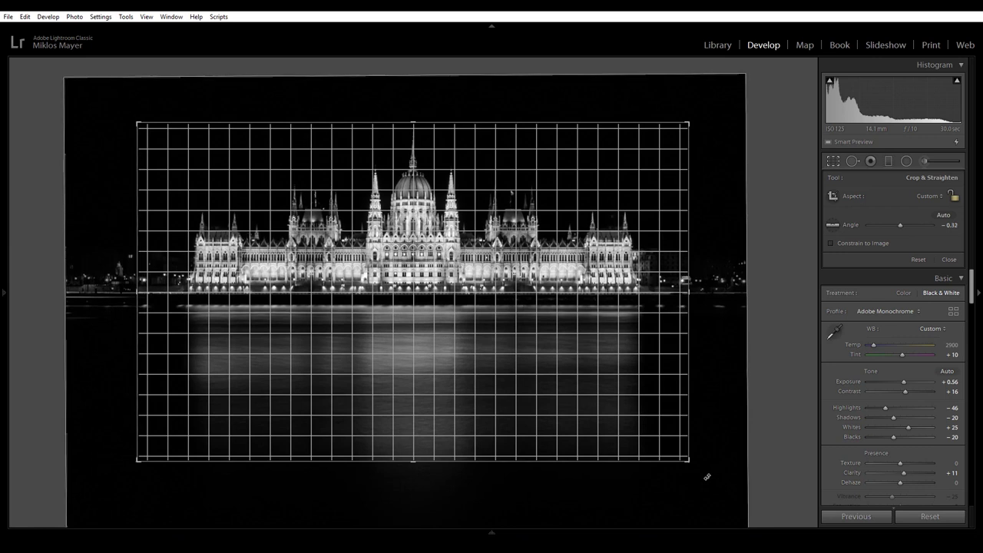
drag(706, 476, 707, 476)
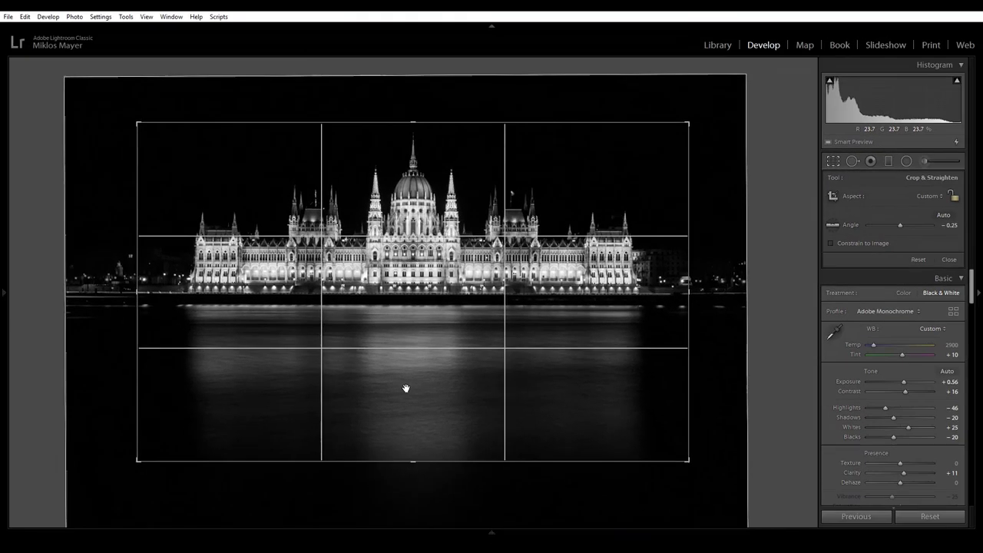
key(g)
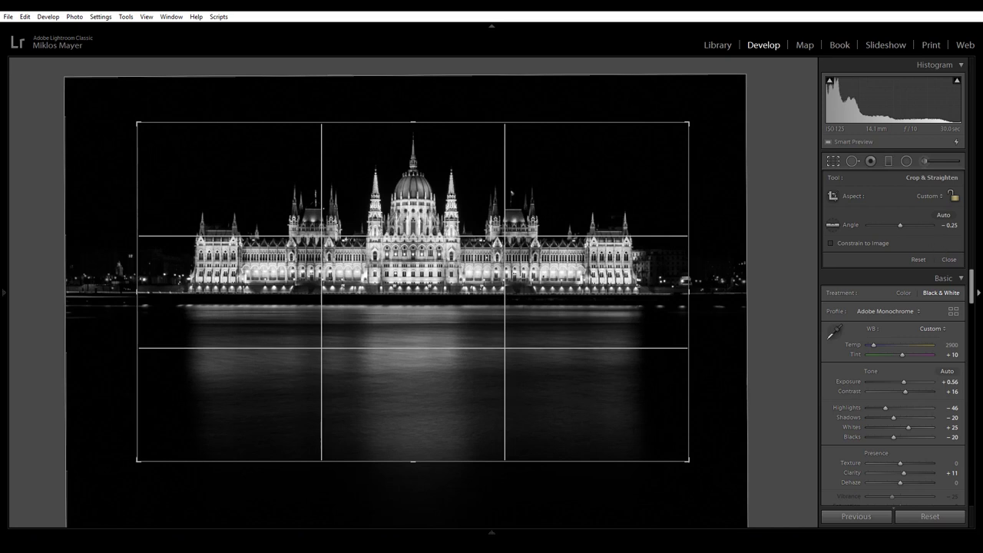
Try steep tilts of about 19–20°, then reset the crop and rotation to original
drag(704, 466, 729, 392)
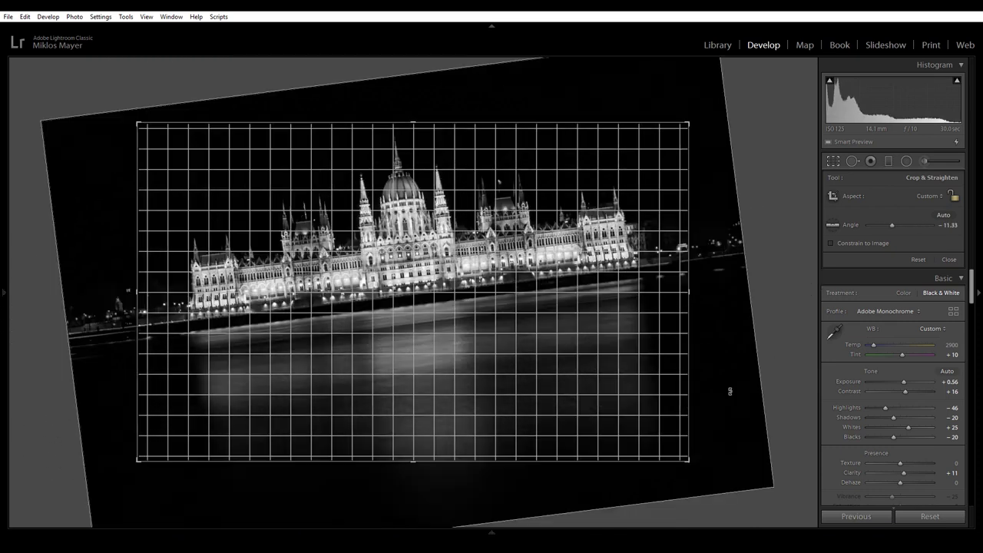
drag(758, 358, 760, 357)
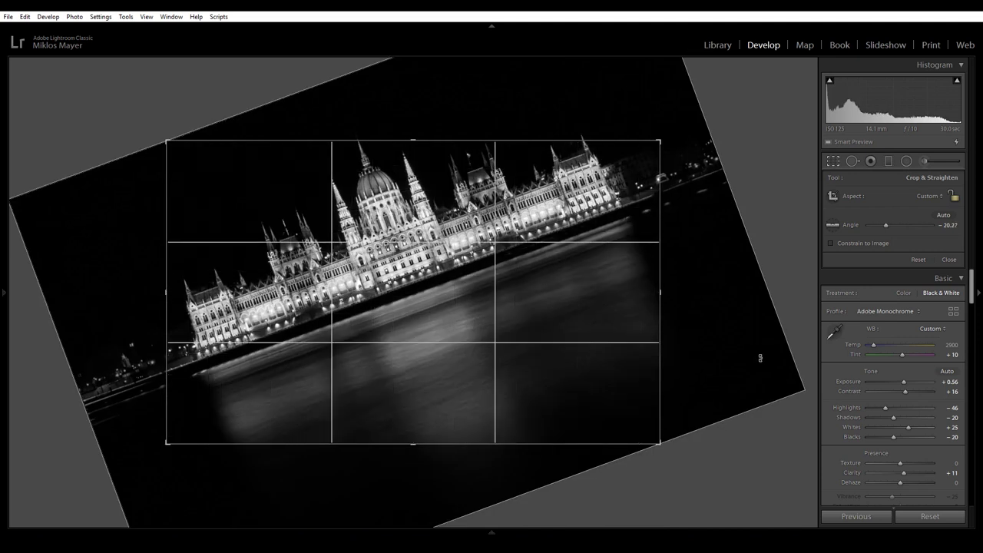
click(915, 263)
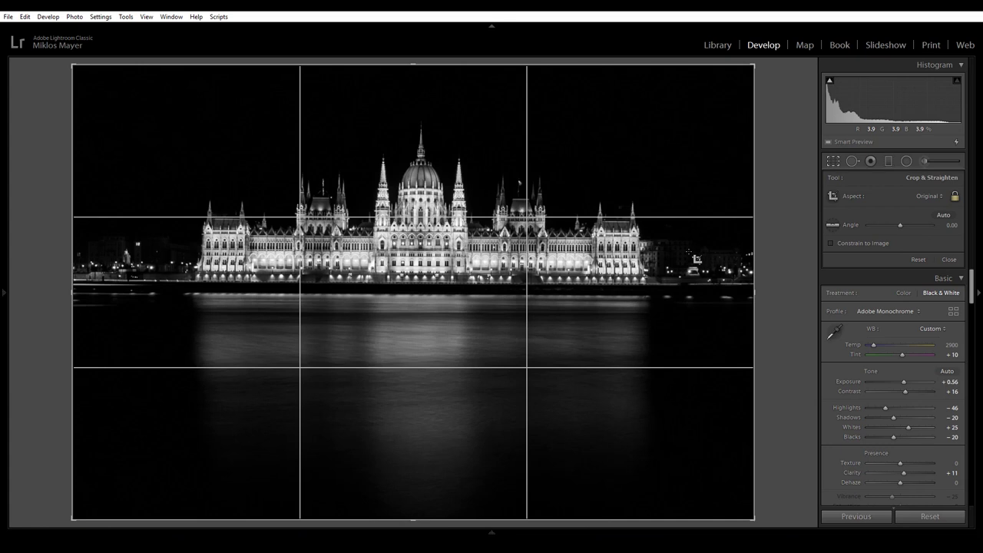
Switch to a vertical crop, lower its top edge, reposition the photo, and apply it
key(x)
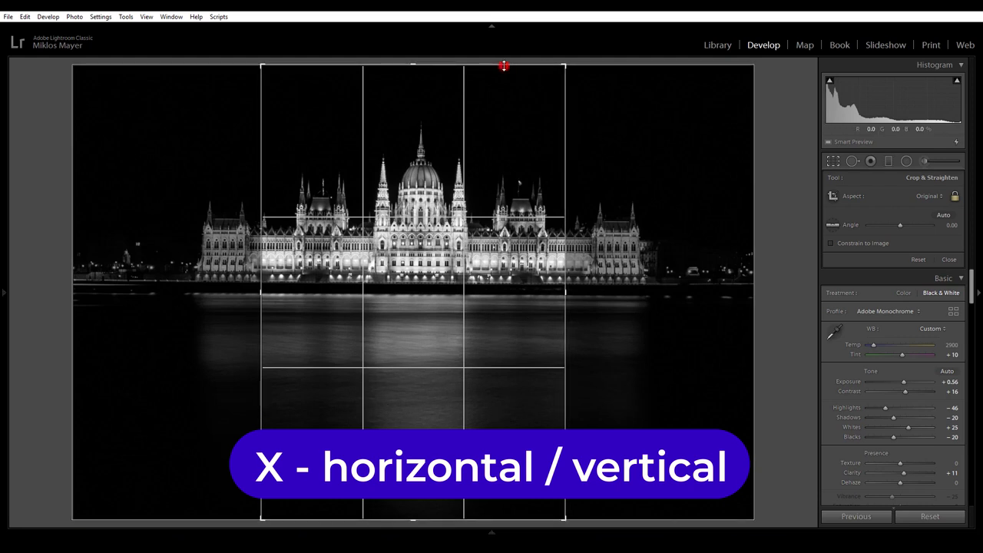
drag(503, 65, 502, 85)
click(476, 134)
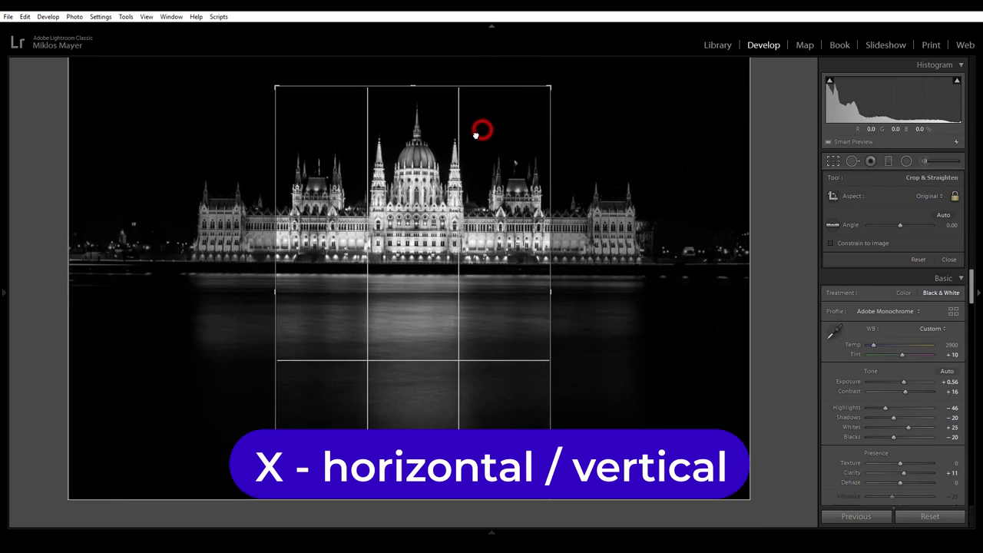
drag(476, 135, 473, 145)
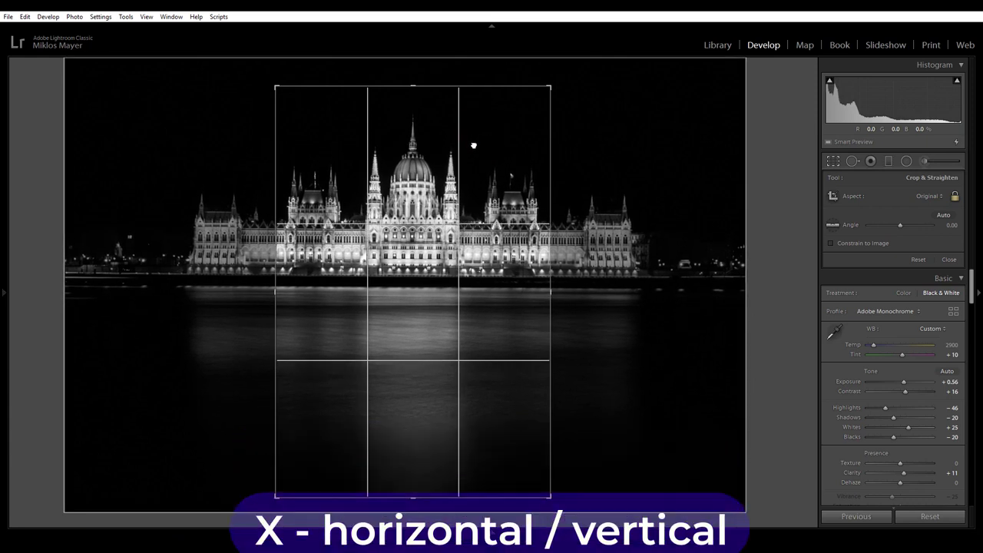
key(Return)
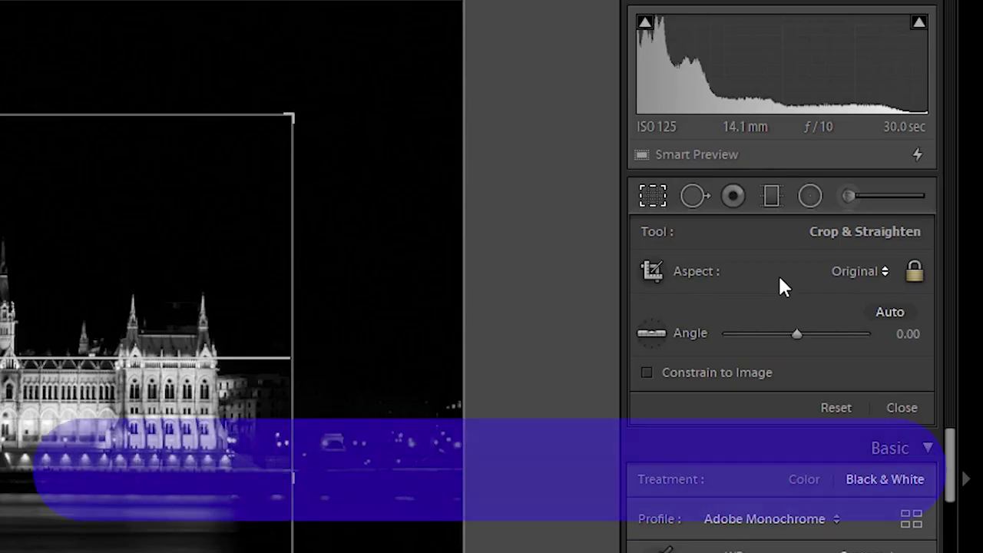
Toggle the portrait crop's aspect lock, leaving the ratio unlocked
key(a)
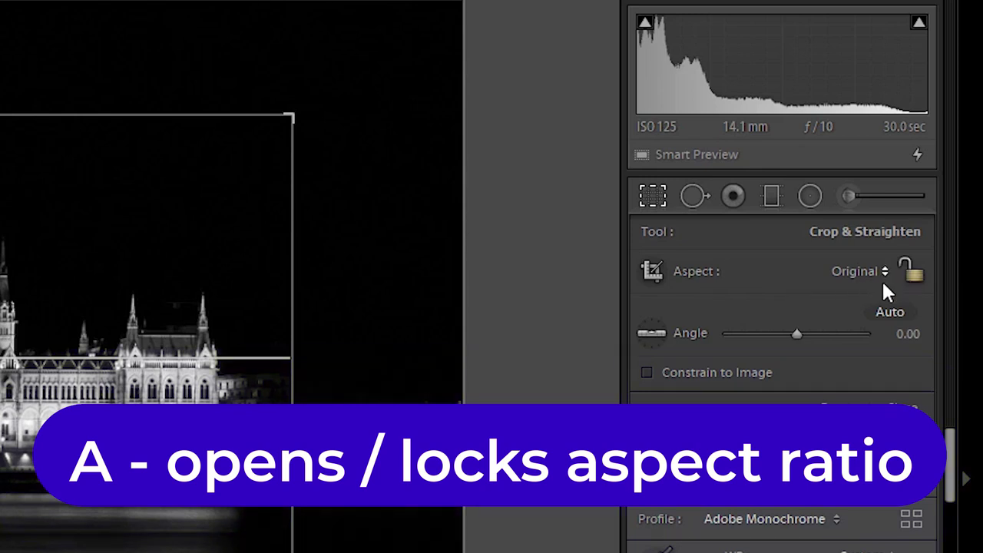
key(a)
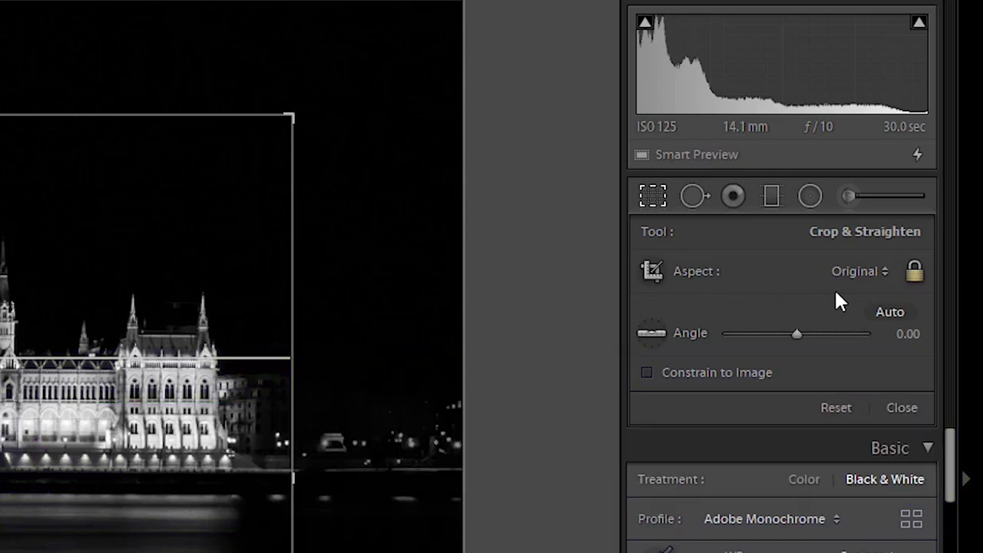
key(a)
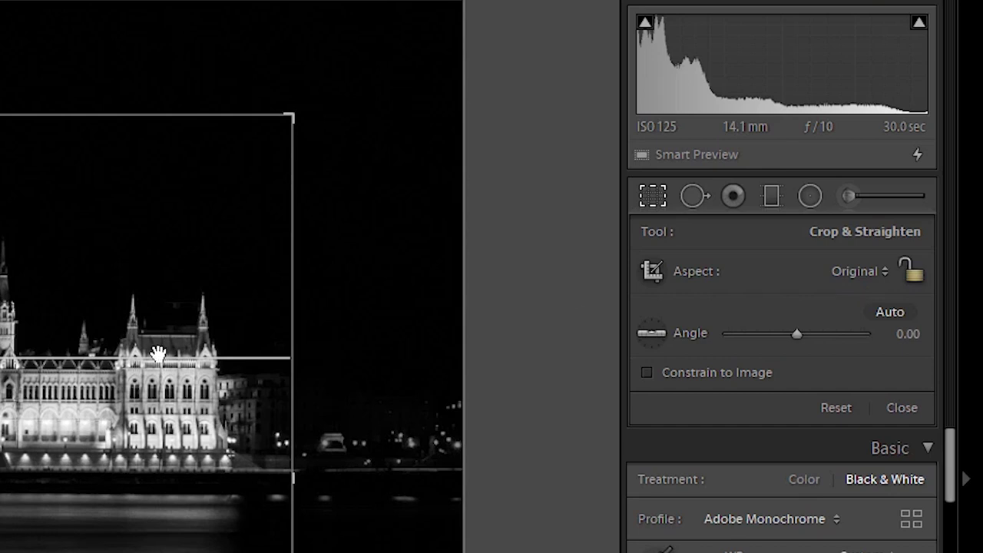